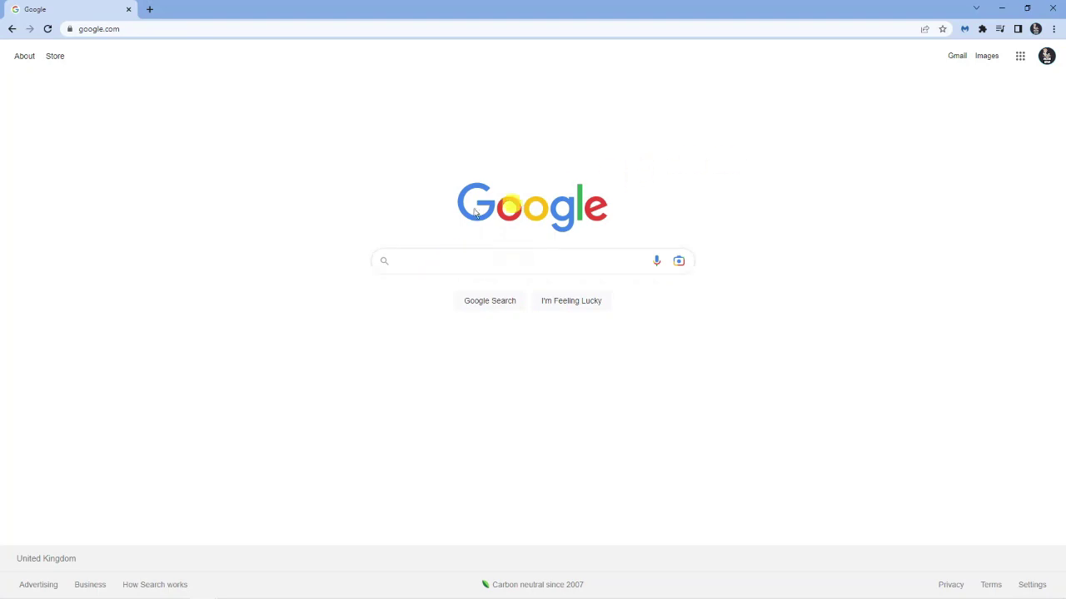
Search Google for 'apex legends' and open the official ea.com Apex Legends page.
left_click(454, 261)
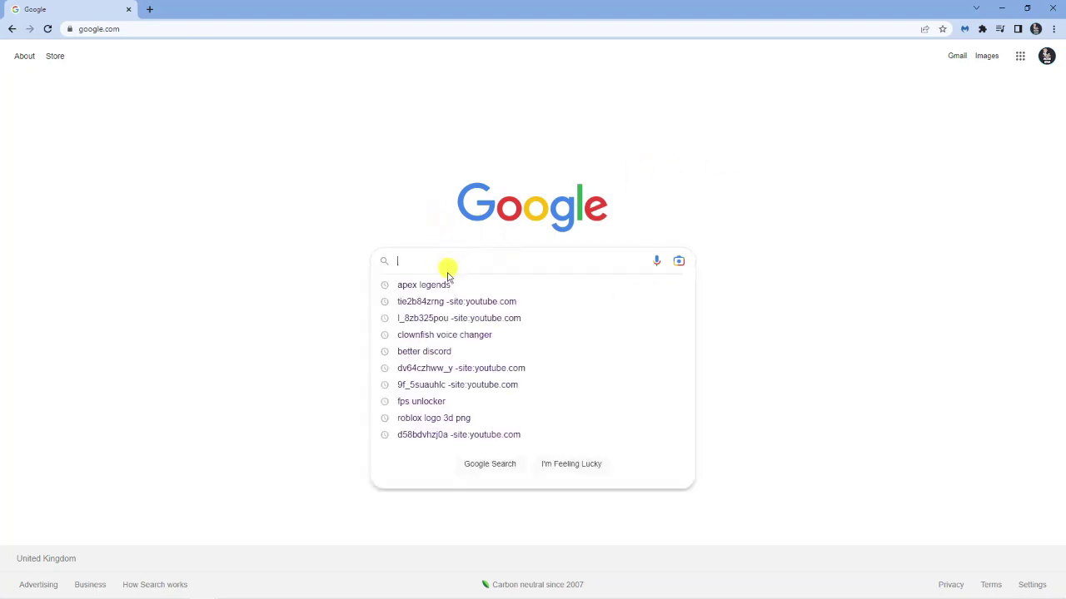
left_click(440, 285)
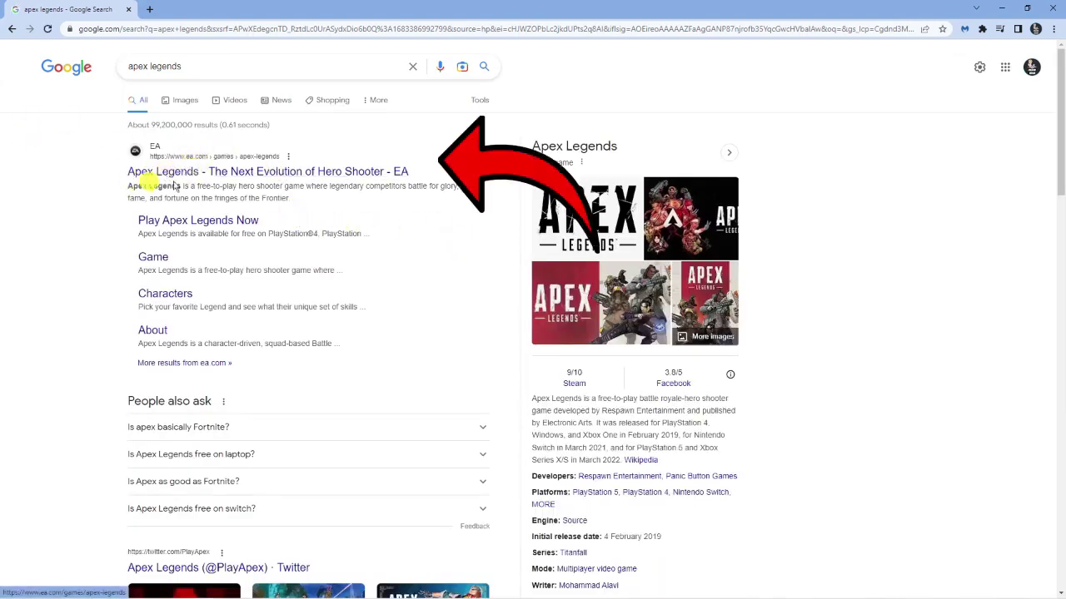
left_click(245, 169)
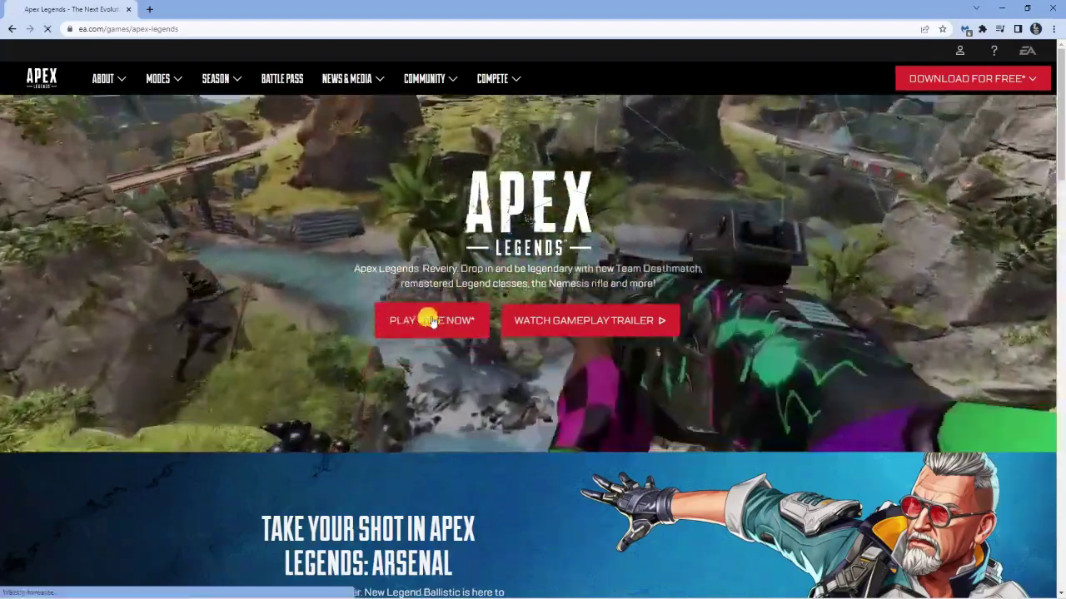
Pick the free-to-play EA app for Windows version and scroll to its System requirements row.
left_click(478, 320)
scroll(945, 279, "down", 1)
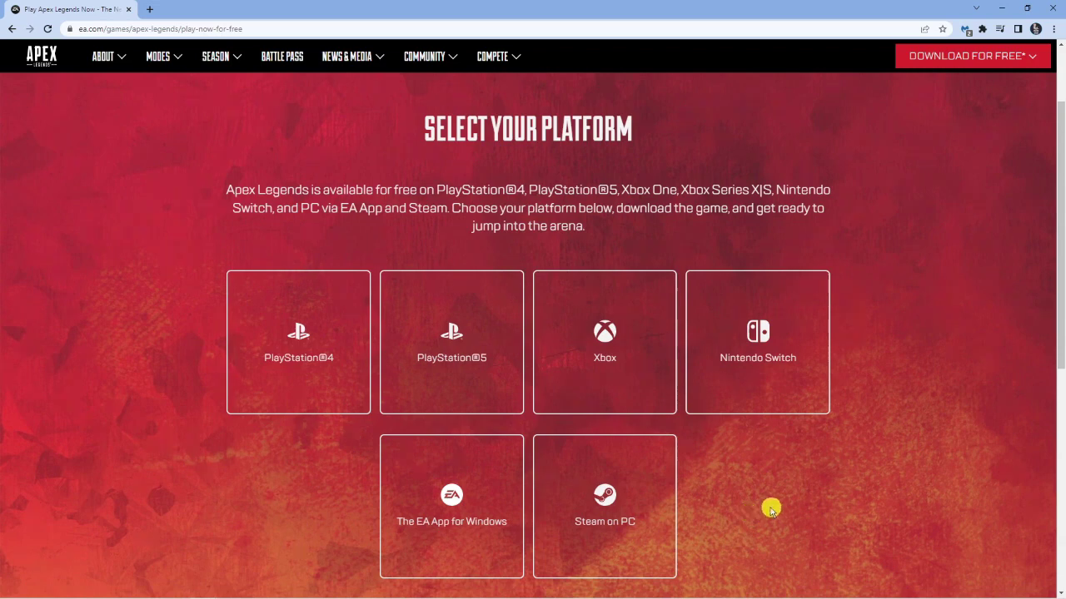
scroll(771, 507, "down", 1)
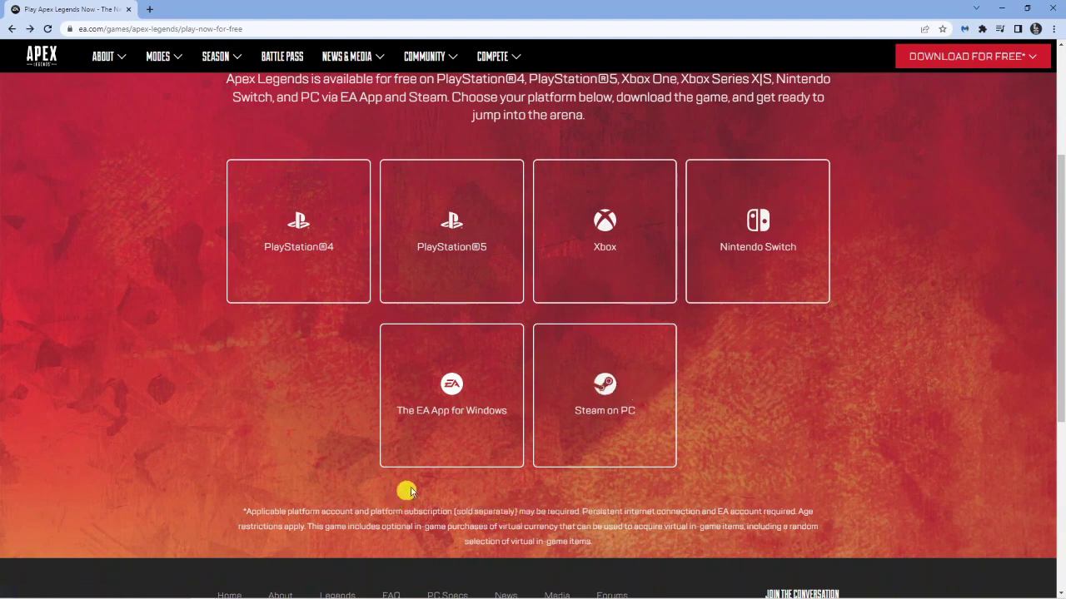
left_click(464, 400)
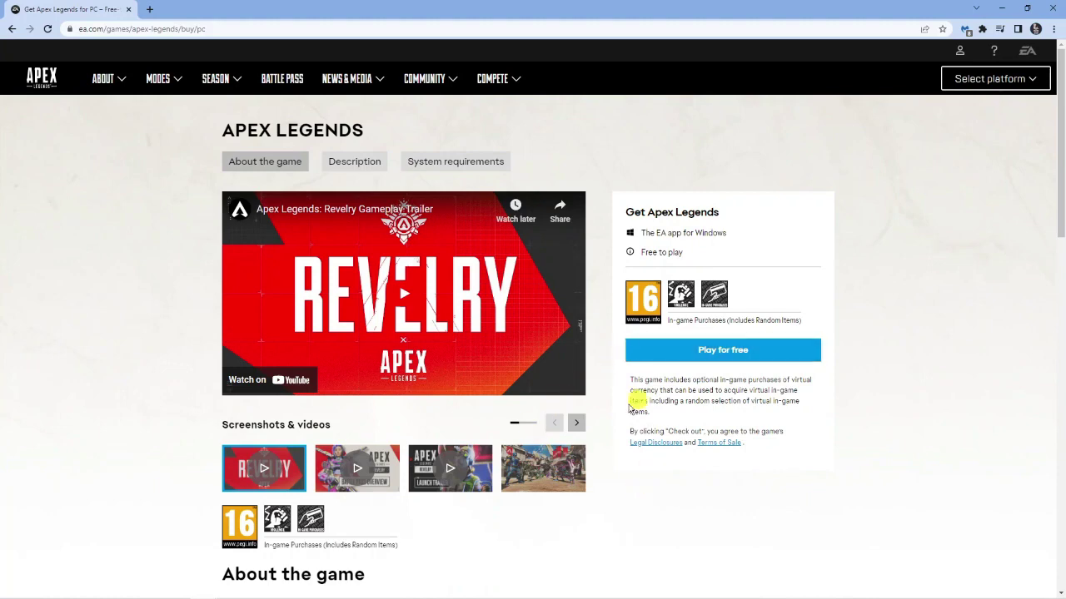
scroll(583, 426, "down", 5)
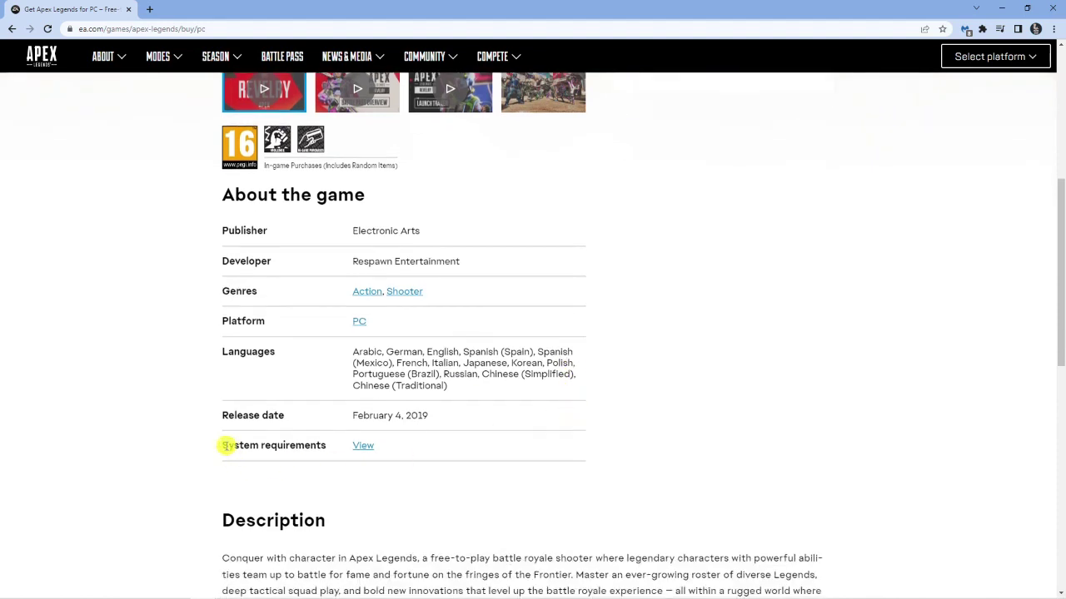
left_click_drag(234, 445, 306, 447)
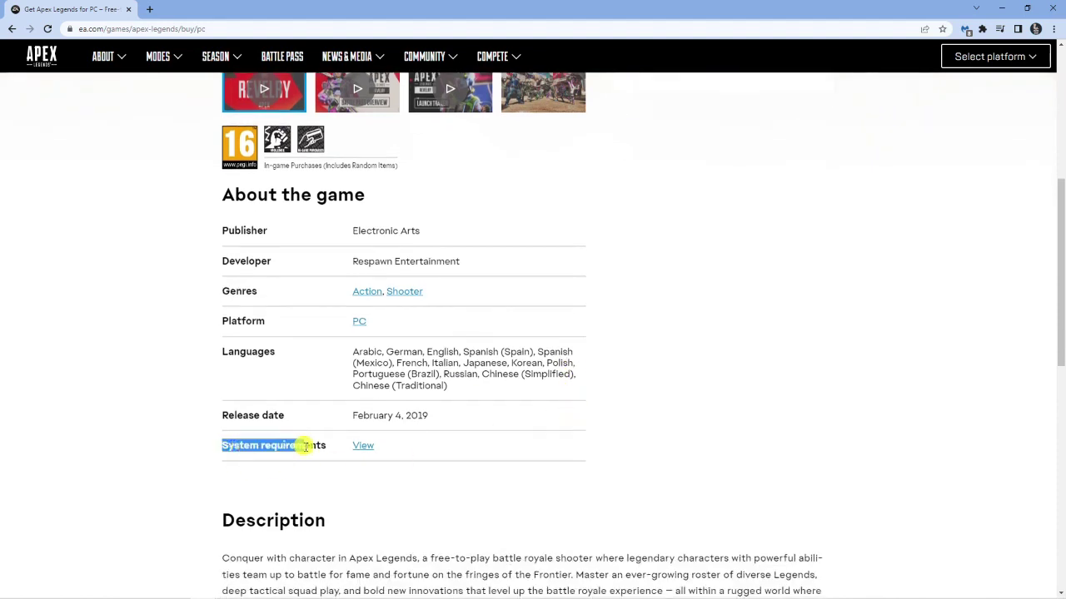
Review Apex Legends' Windows minimum and recommended requirements, then return to the page top.
left_click(357, 448)
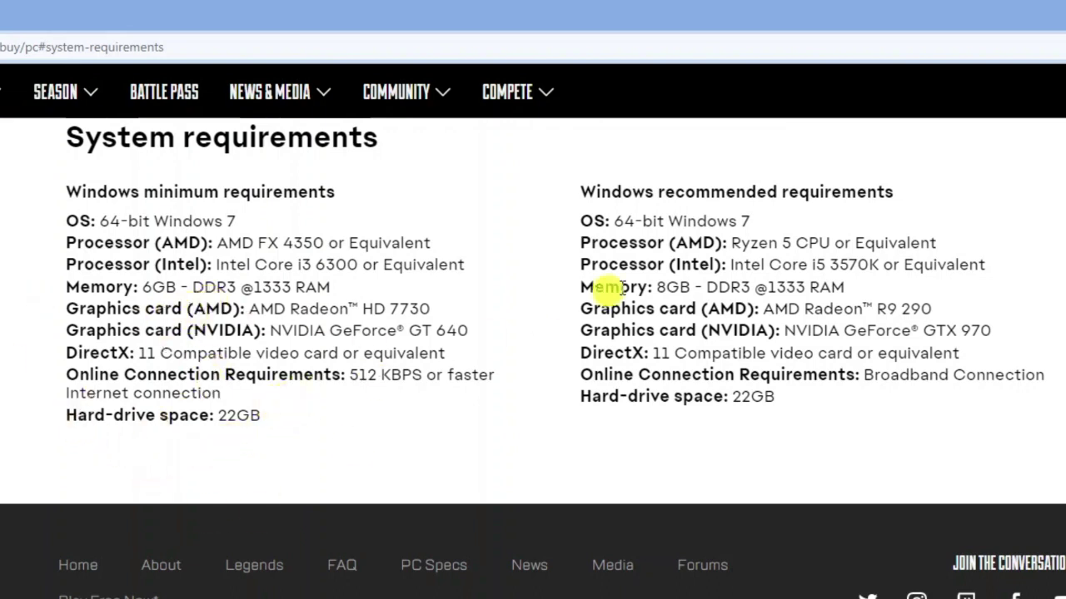
triple_click(578, 188)
left_click_drag(595, 185, 649, 180)
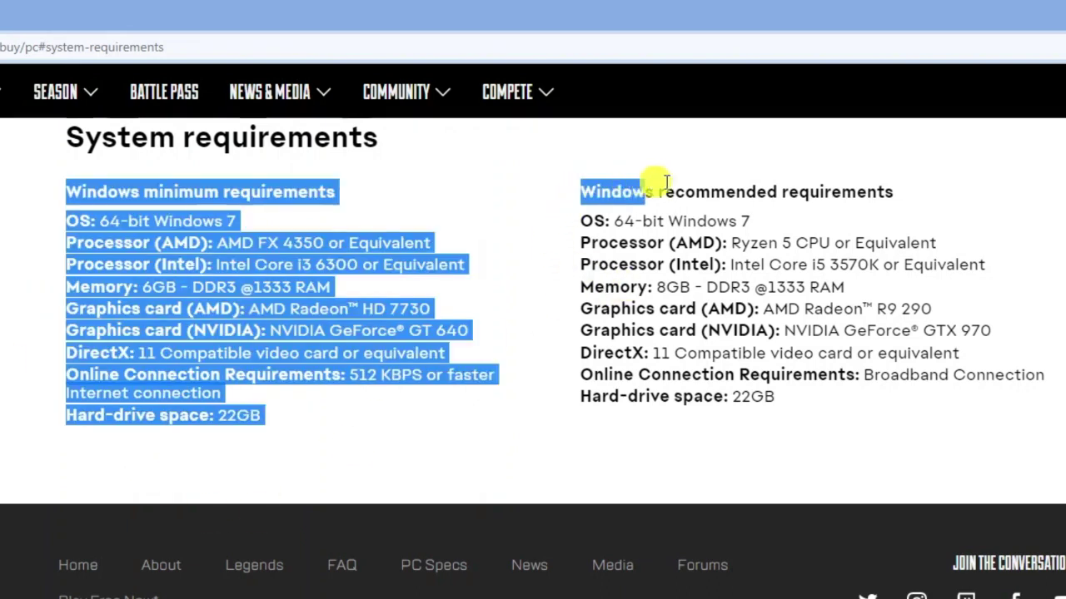
left_click(638, 188)
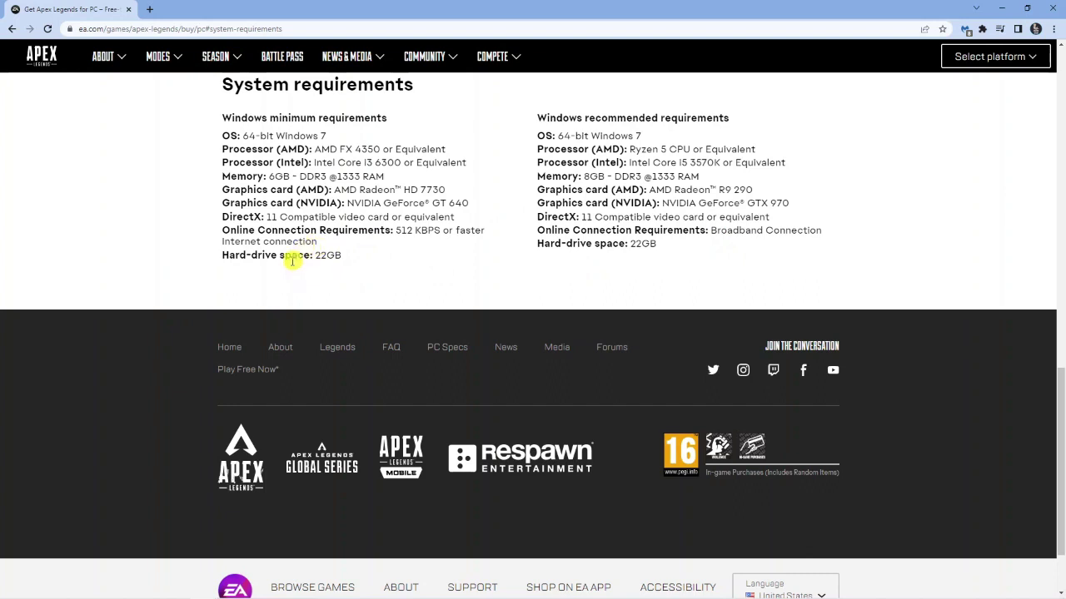
key("Home")
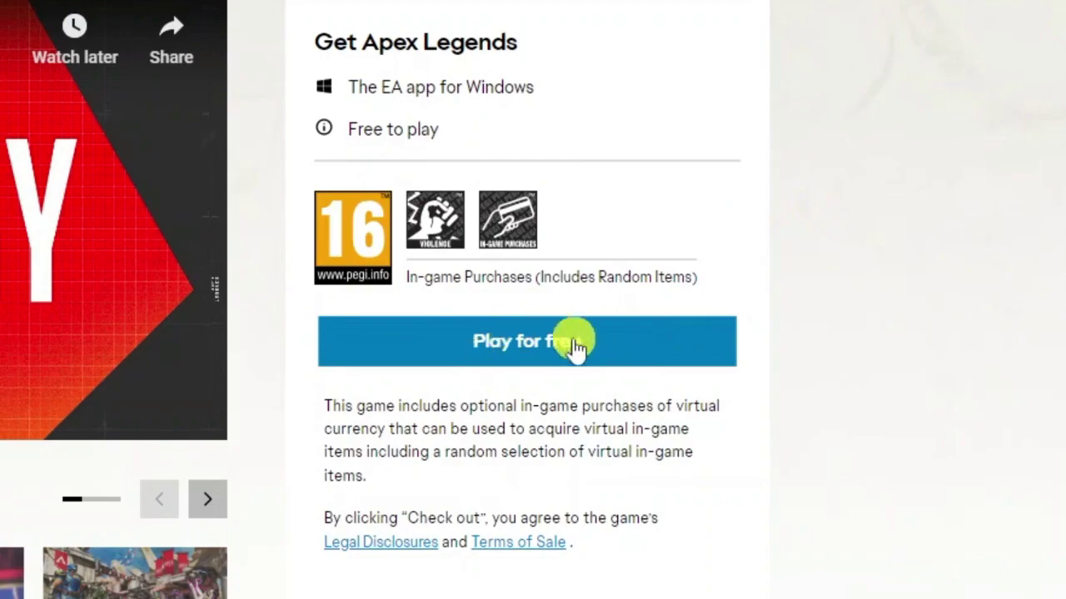
Choose Play for free and open the 'the EA app for Windows' download page in a new tab.
left_click(619, 363)
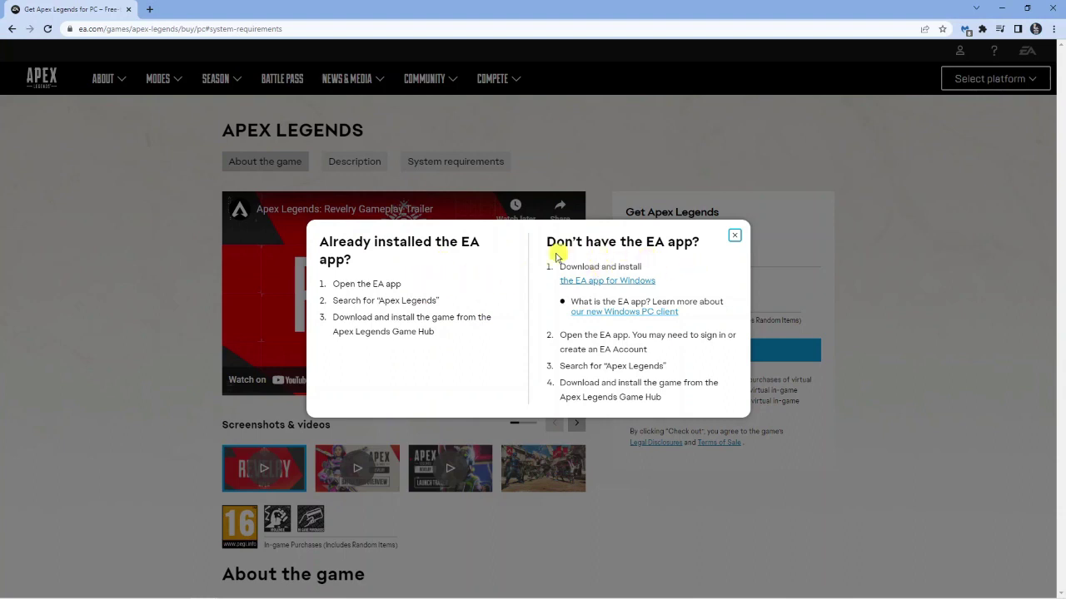
left_click_drag(549, 242, 696, 242)
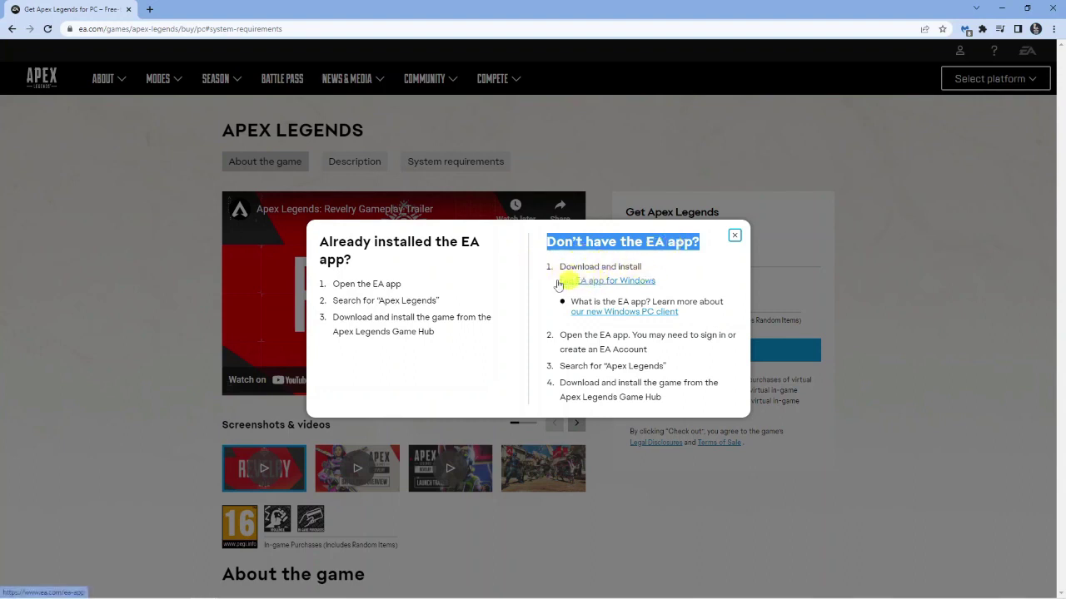
left_click(672, 274)
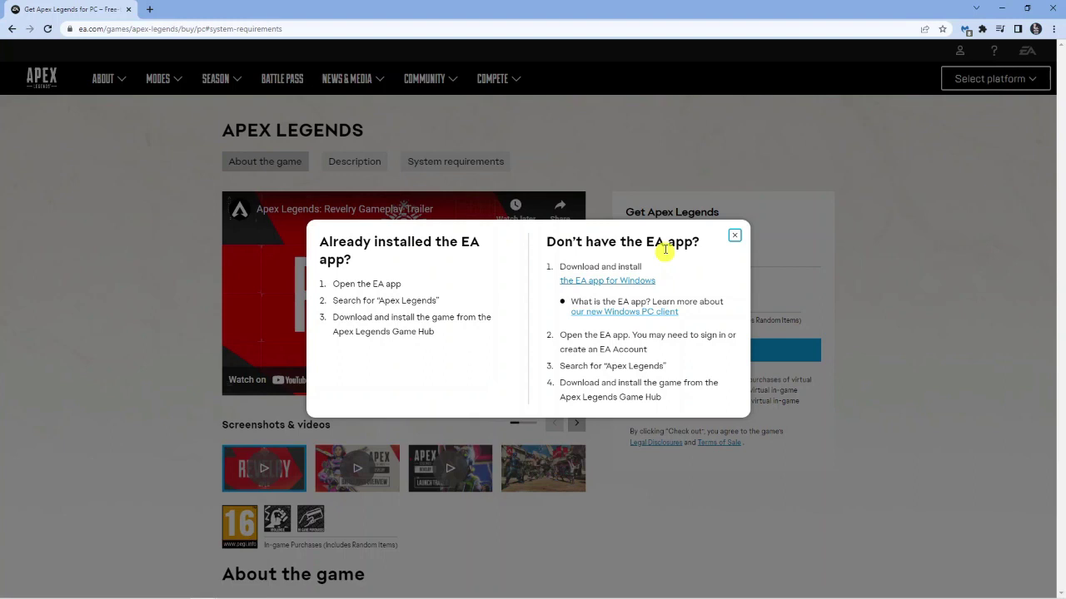
left_click(612, 281)
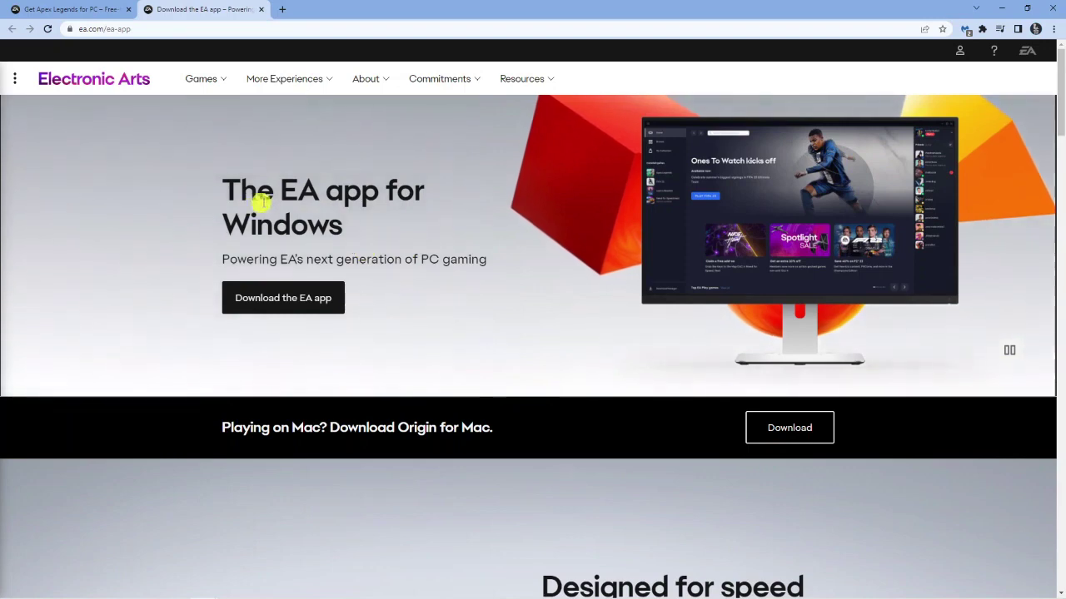
Download the EA app installer and install it until the sign-in window appears.
left_click(275, 297)
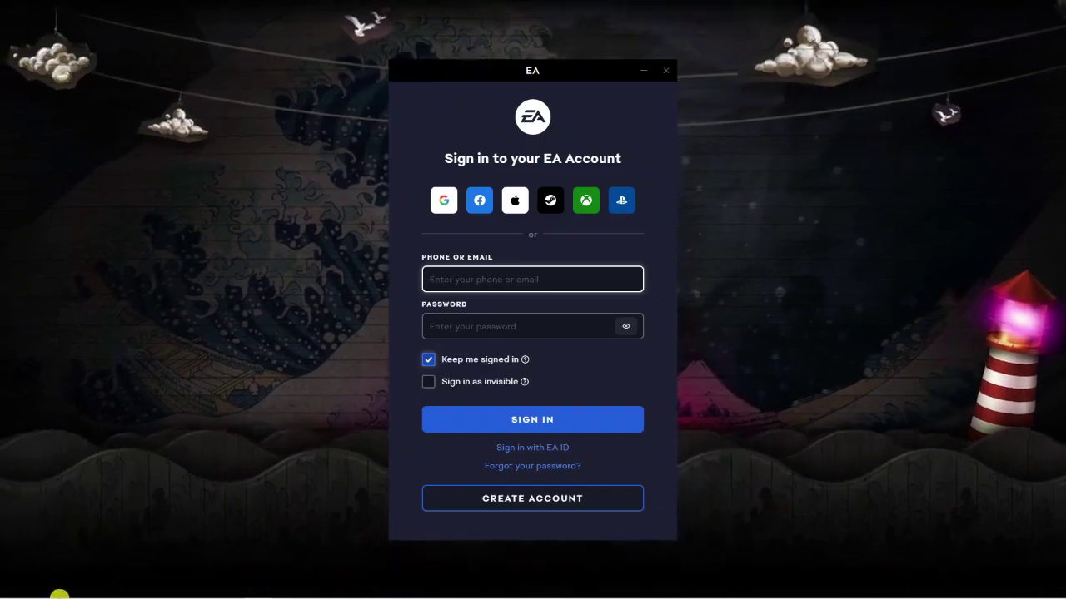
Launch the EA app via a Windows search for 'ea' and choose Xbox sign-in.
mouse_move(58, 596)
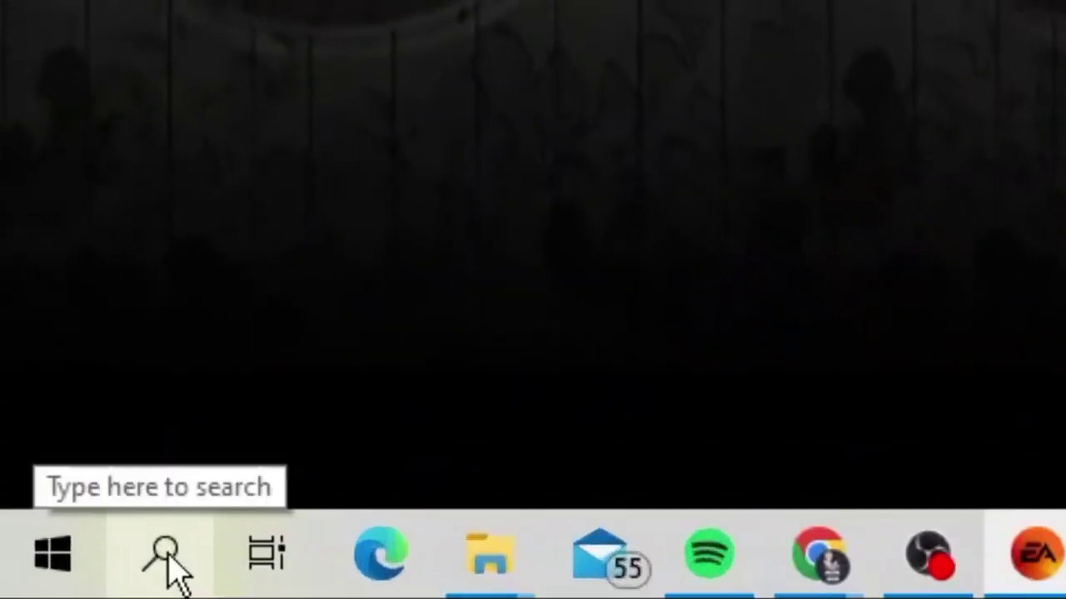
left_click(171, 570)
type("ea")
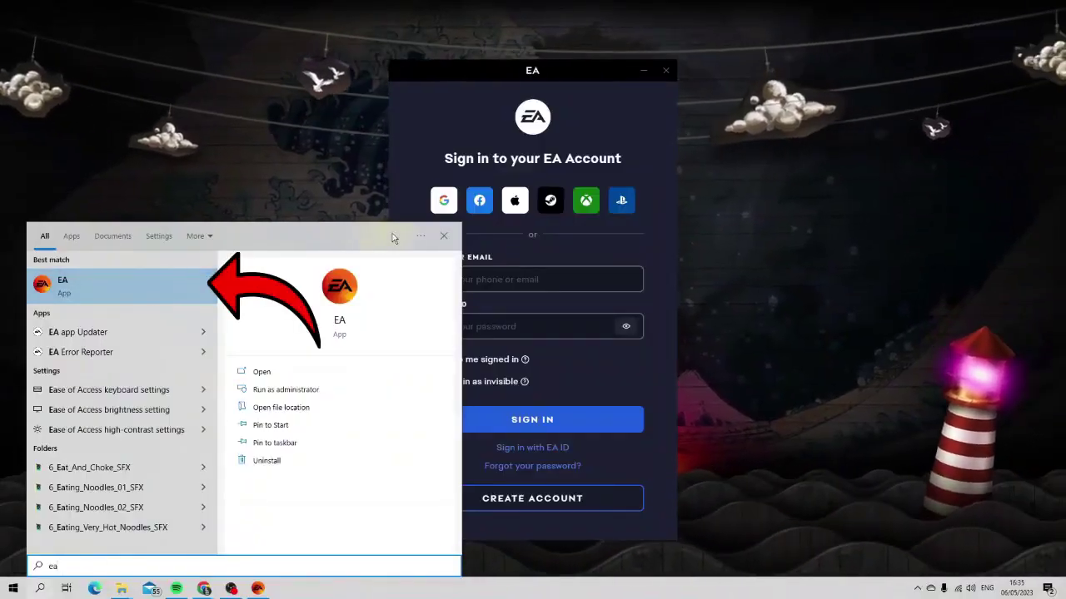
left_click(506, 237)
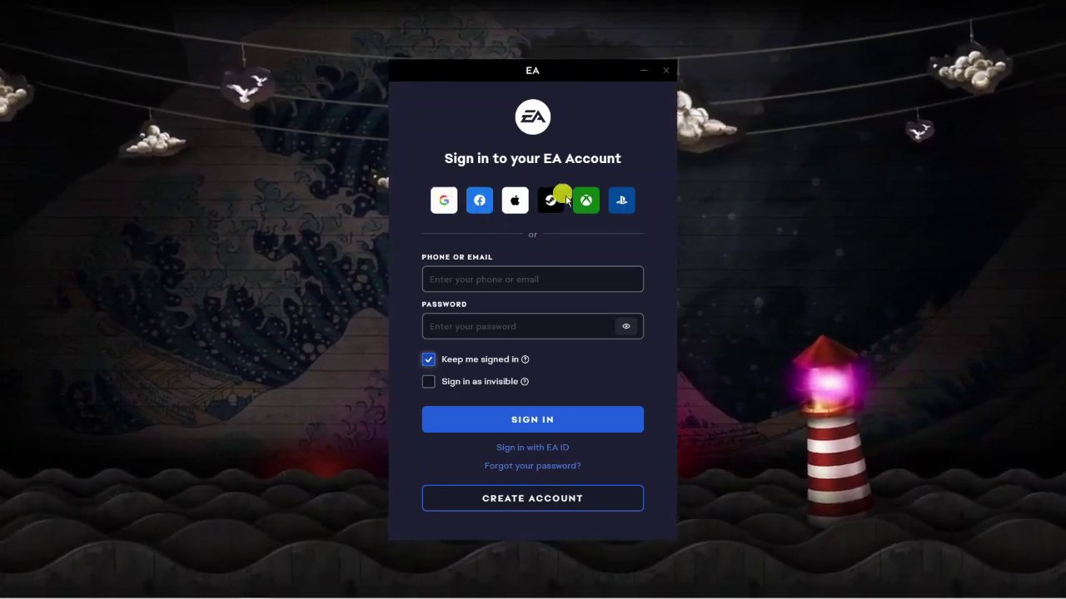
left_click(596, 205)
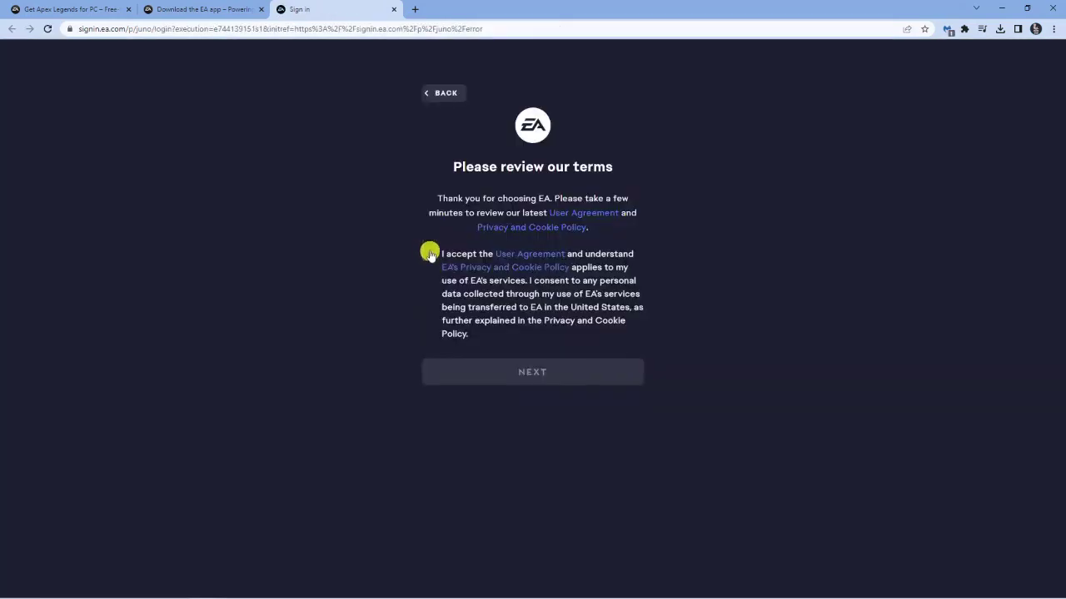
Accept the EA user agreement, continue, and minimise Chrome to reach the EA app Home.
left_click(430, 255)
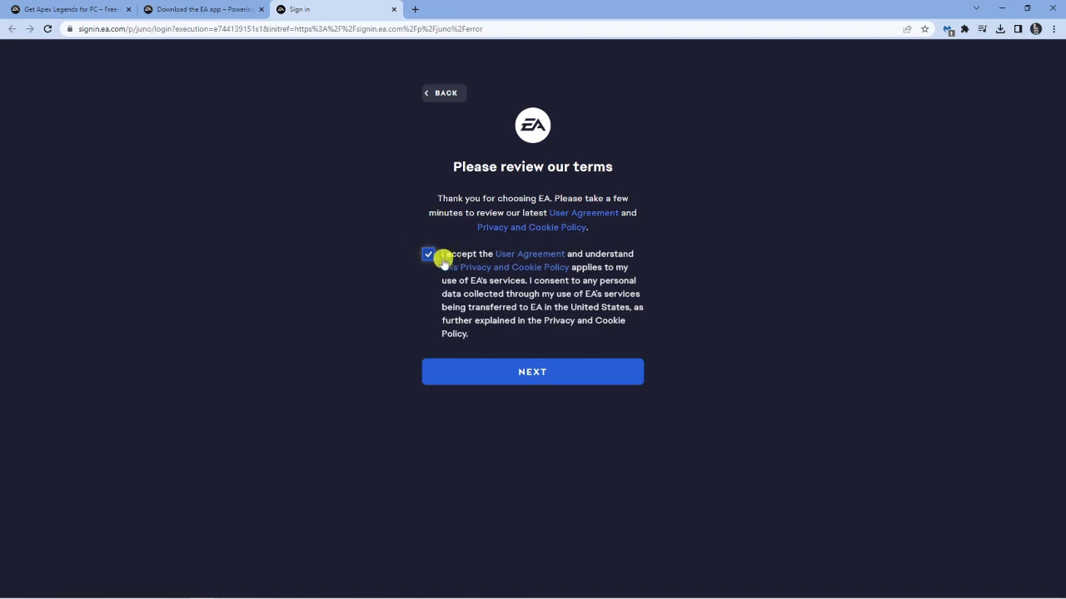
left_click(592, 375)
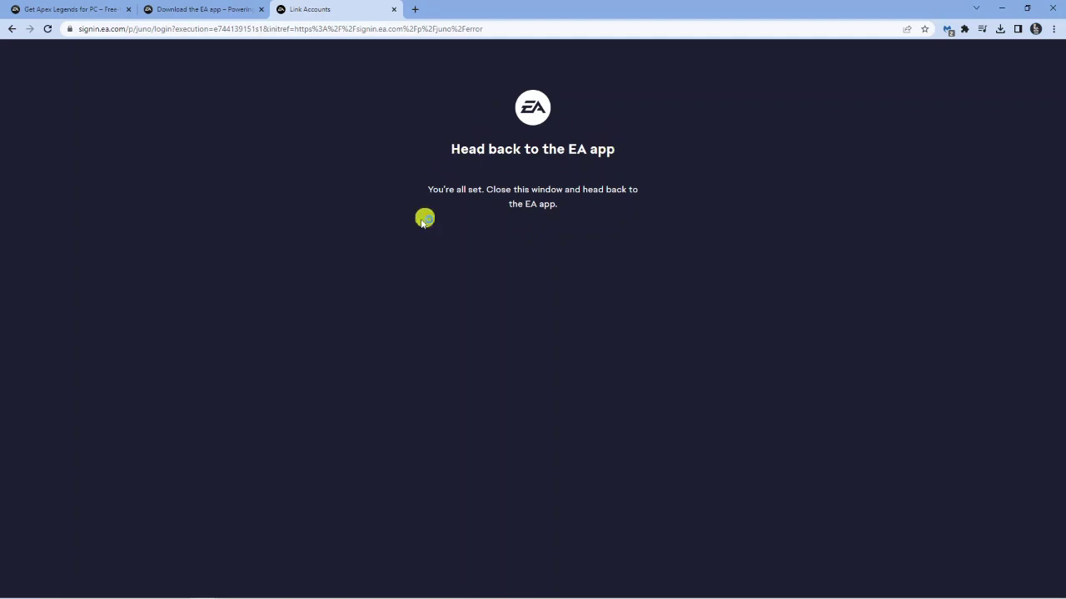
left_click(1003, 9)
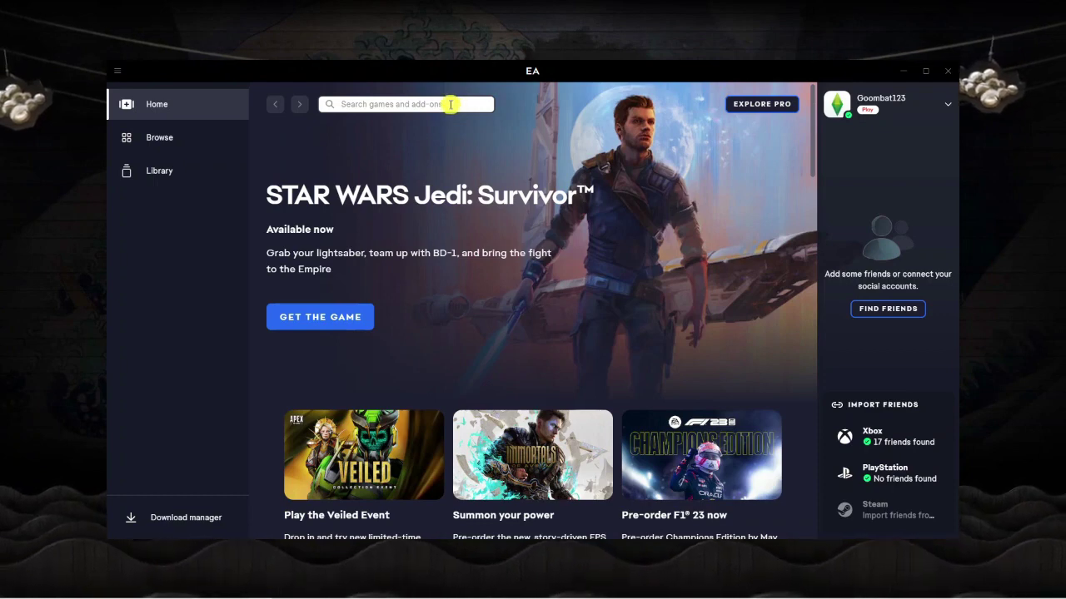
Search the EA app for 'ape' and open the Apex Legends game page.
left_click(373, 104)
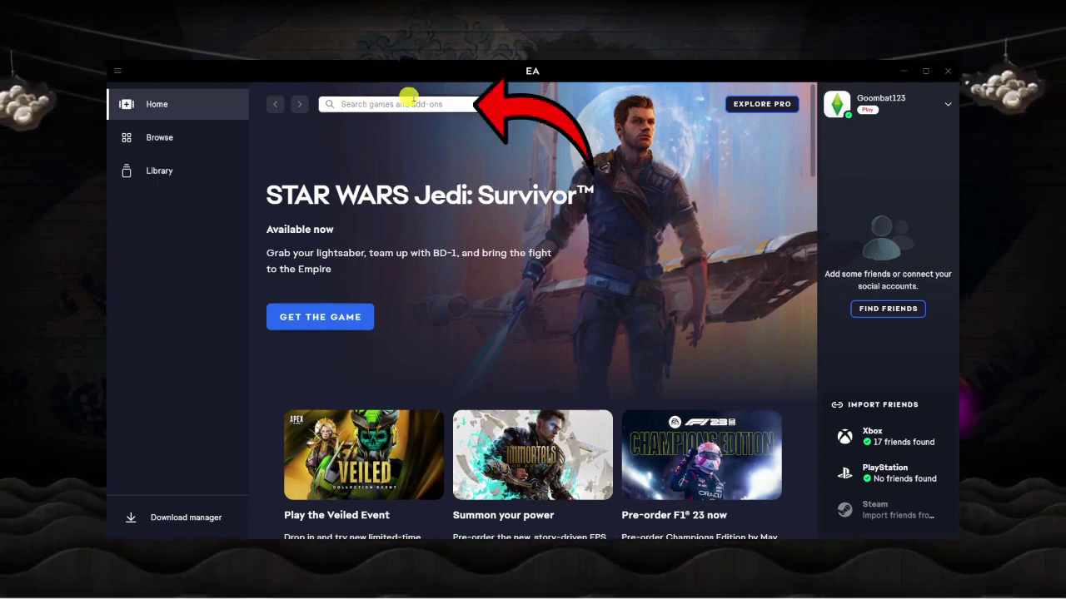
type("apex legends")
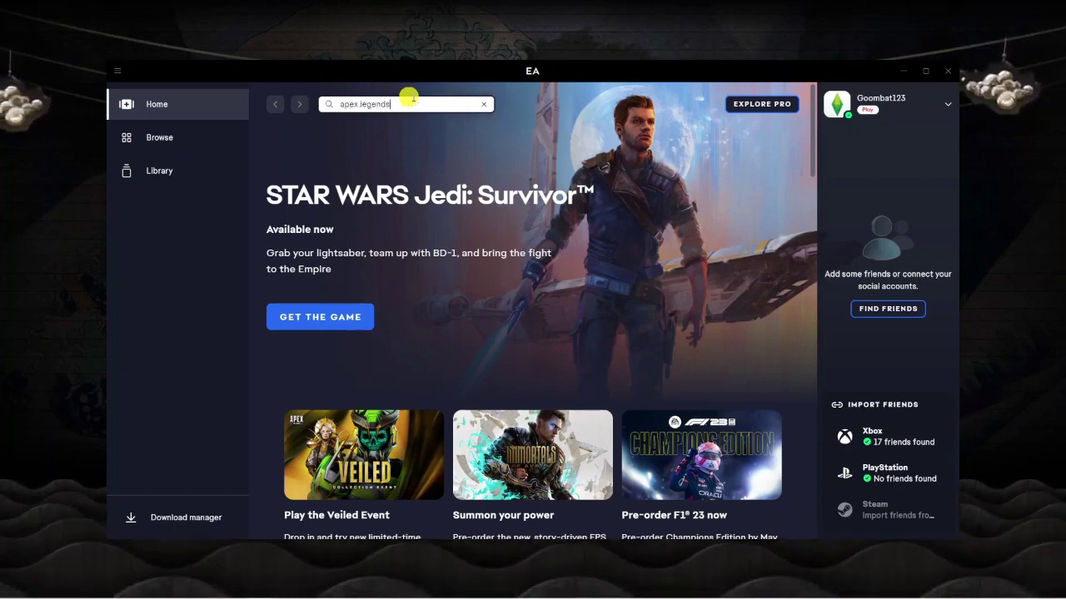
key("Return")
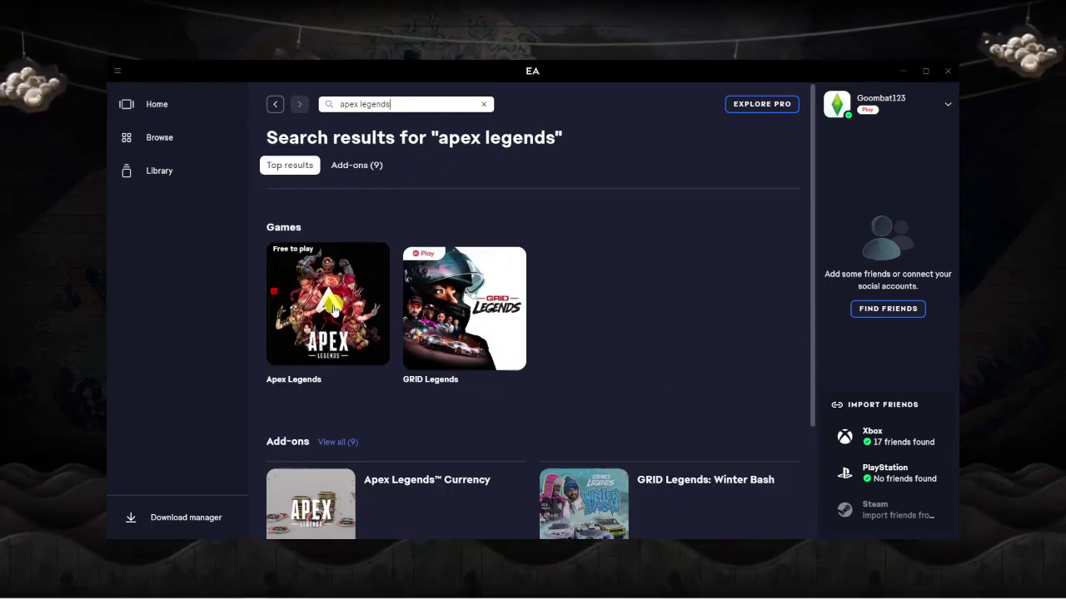
left_click(333, 306)
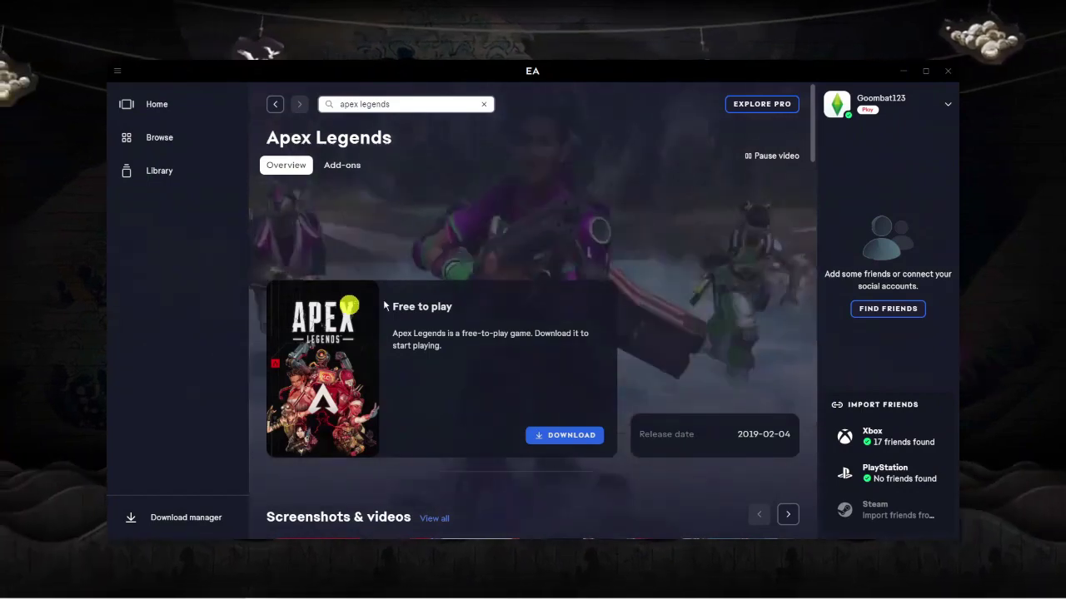
Claim Apex Legends Standard Edition with DOWNLOAD, then close the download options without downloading.
left_click(571, 439)
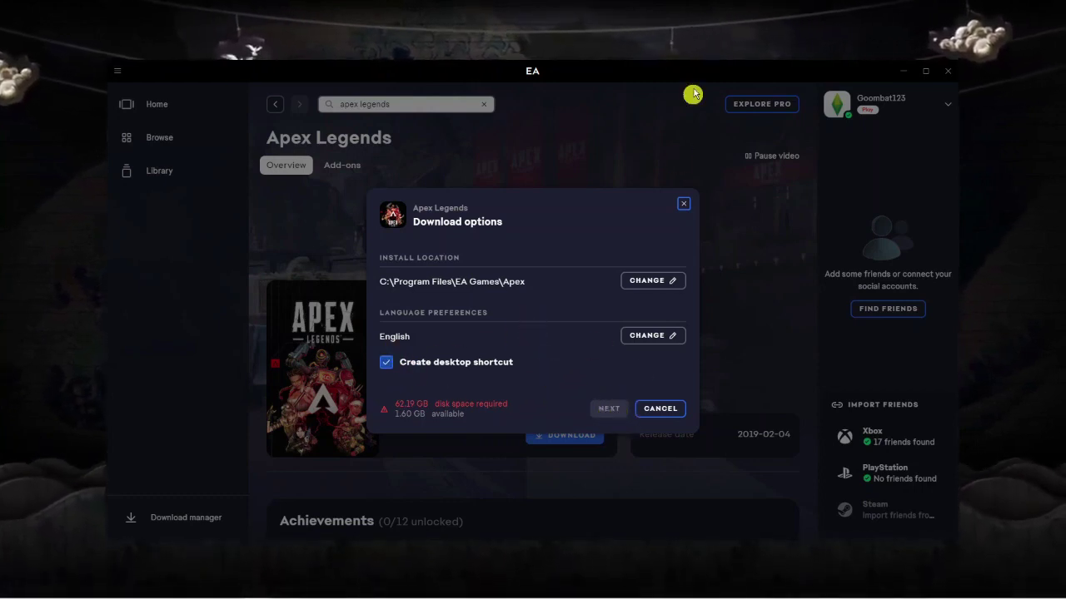
left_click(684, 203)
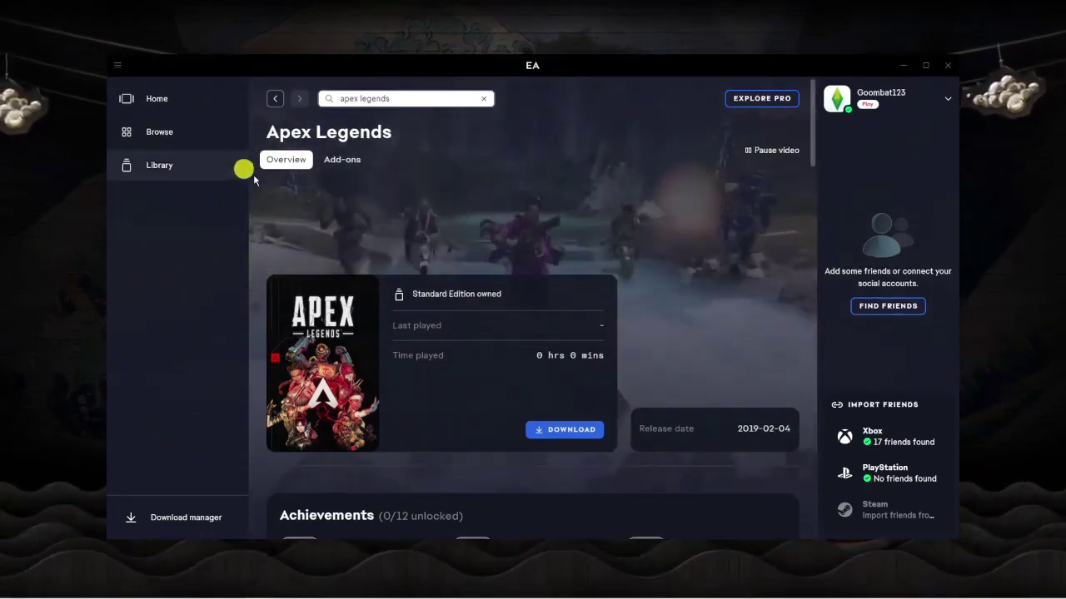
Show the Library, listing 3 games with Apex Legends marked New.
left_click(163, 169)
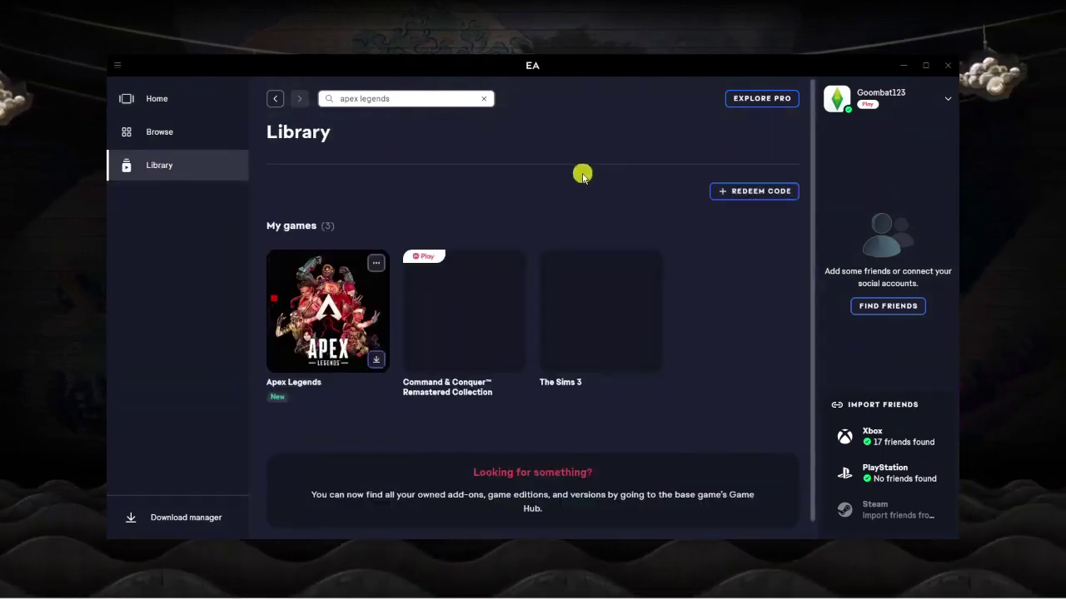